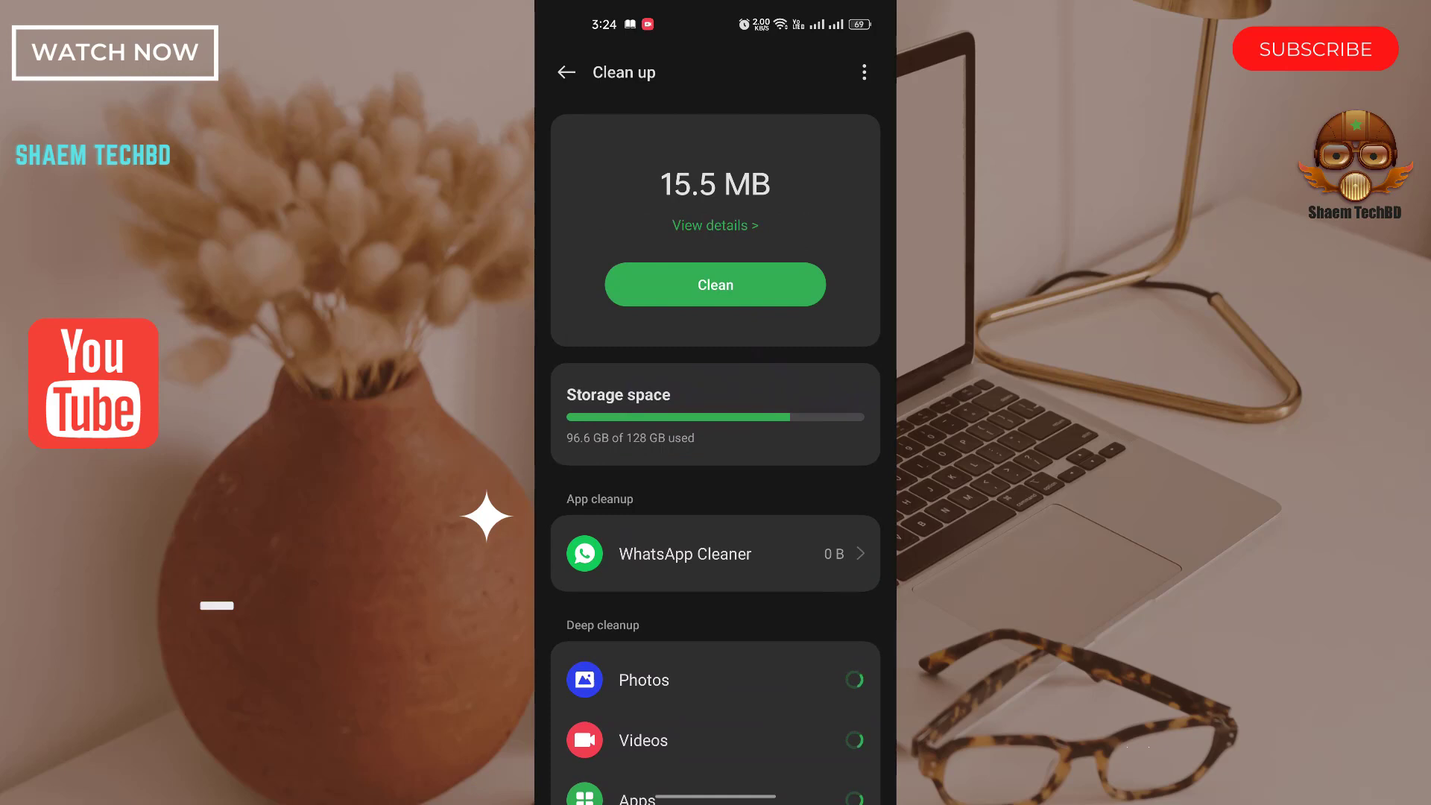
Clear the 15.5 MB of junk files and decline the quick clean home-screen widget.
click(715, 284)
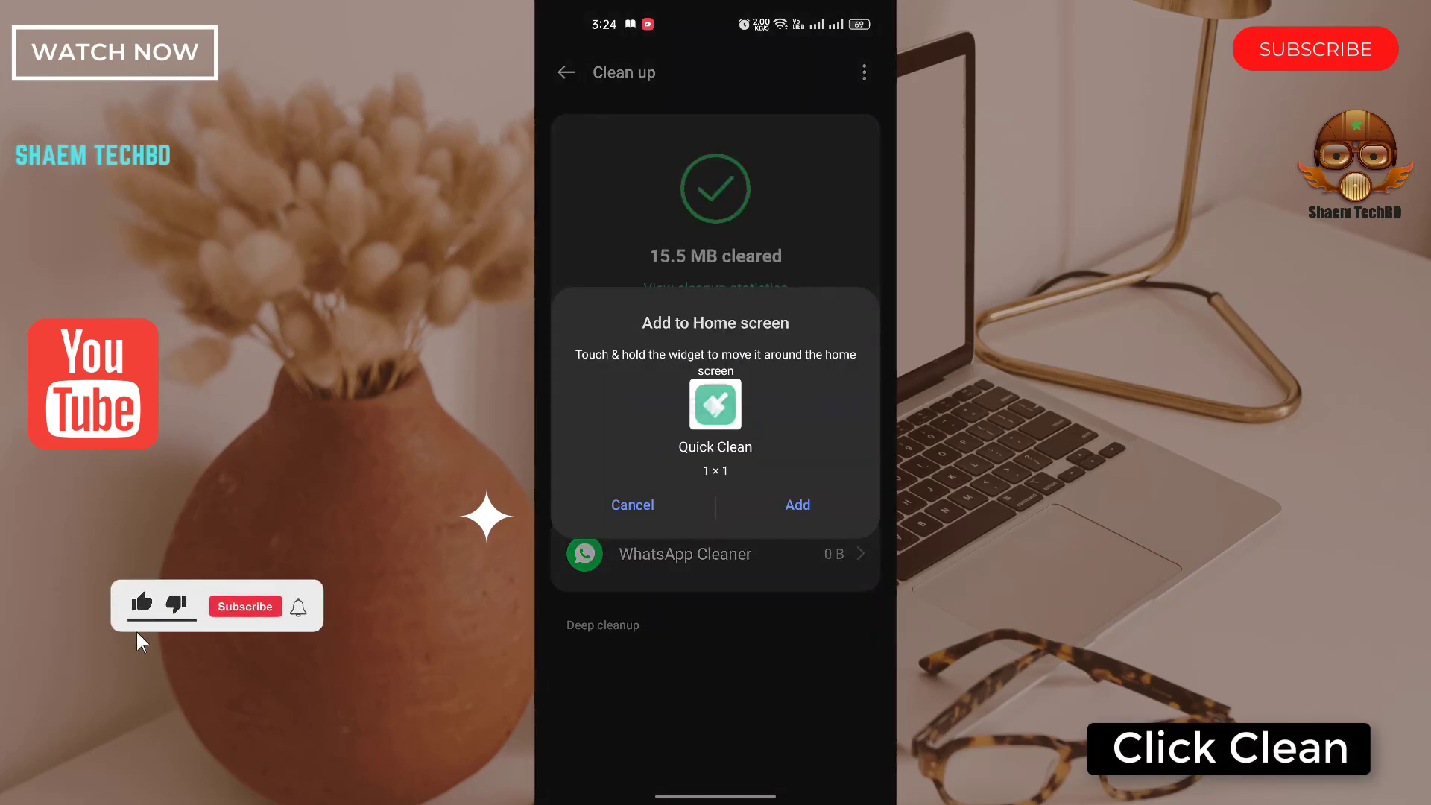
click(633, 502)
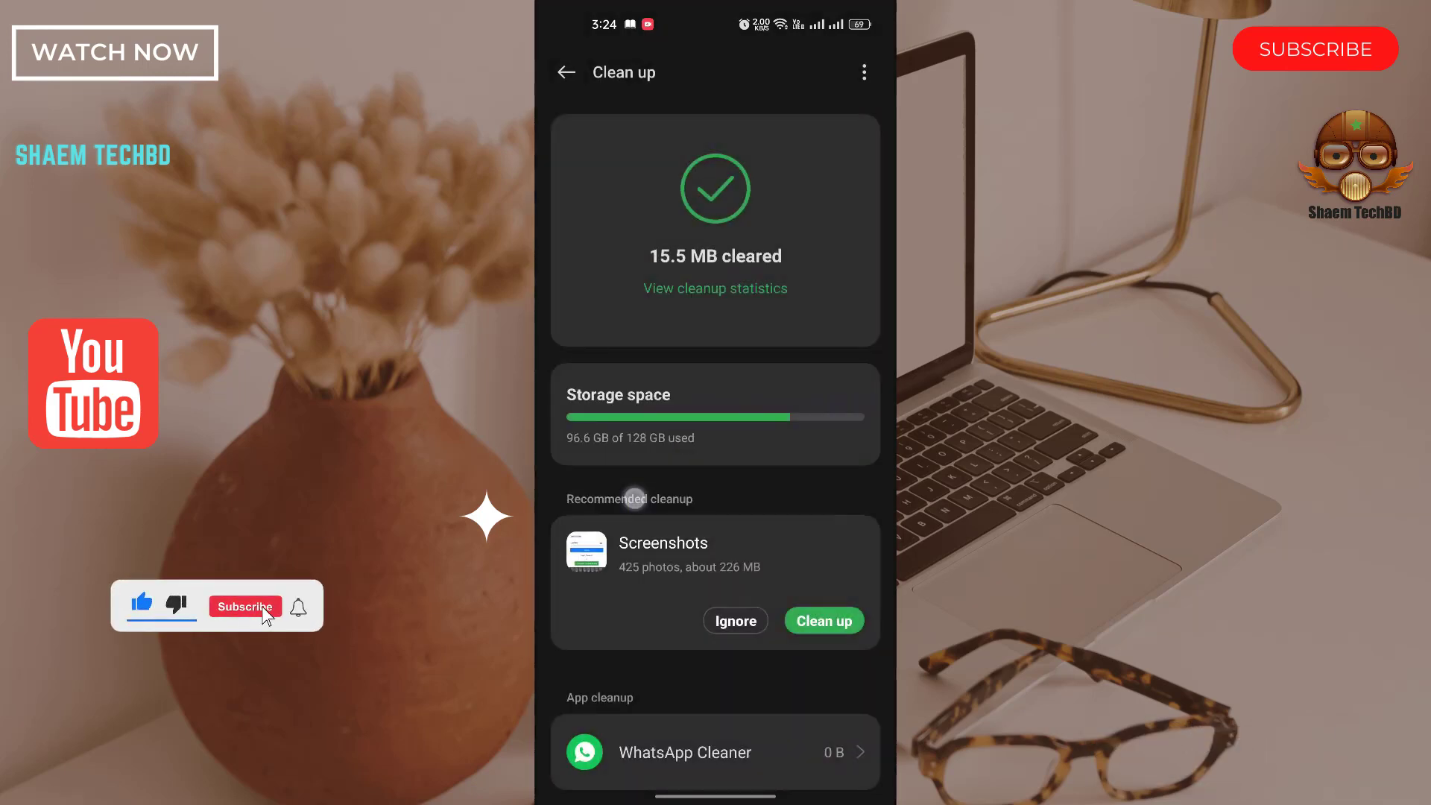
Return to the main Settings list, then search 'date' and open Date & time.
key(Escape)
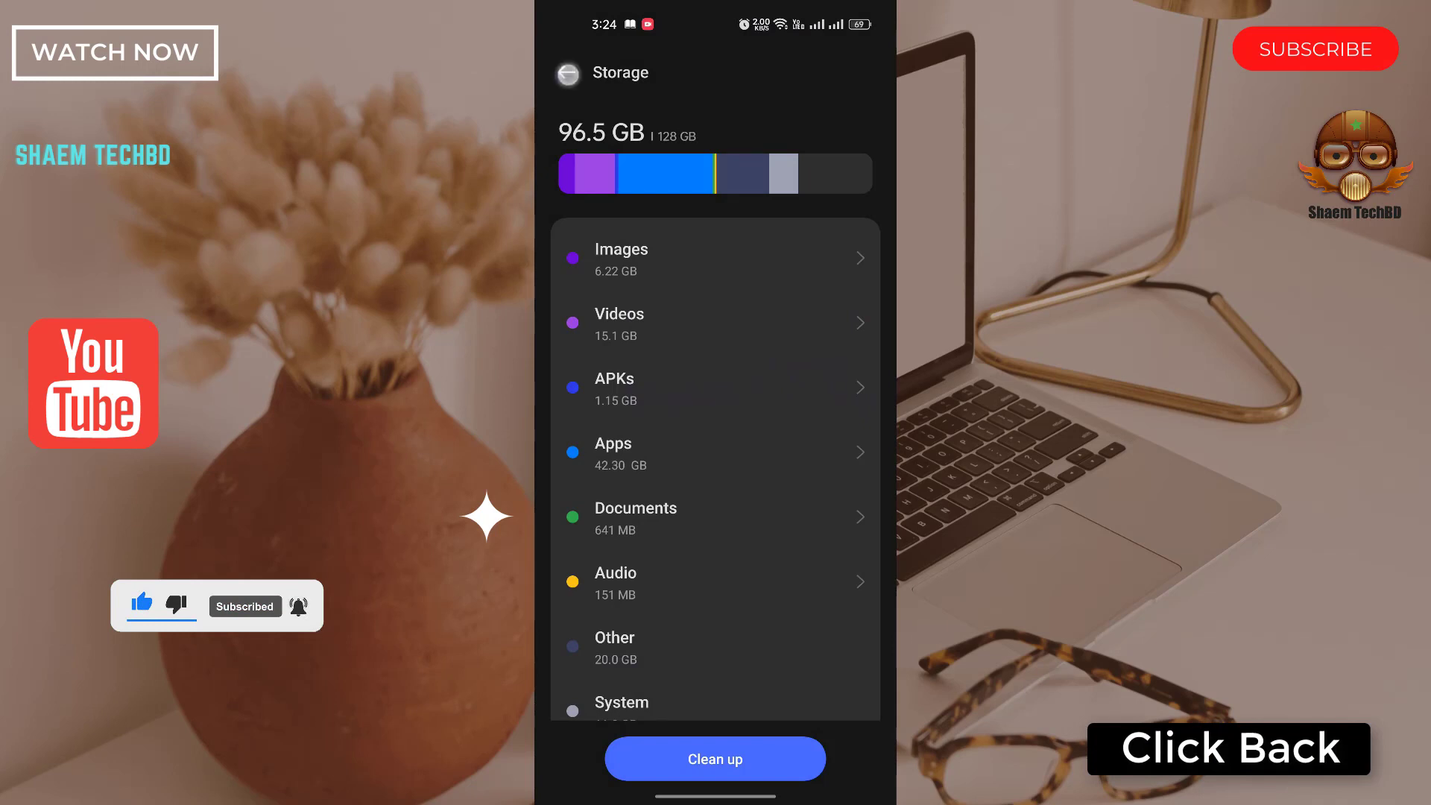
key(Escape)
key(Escape)
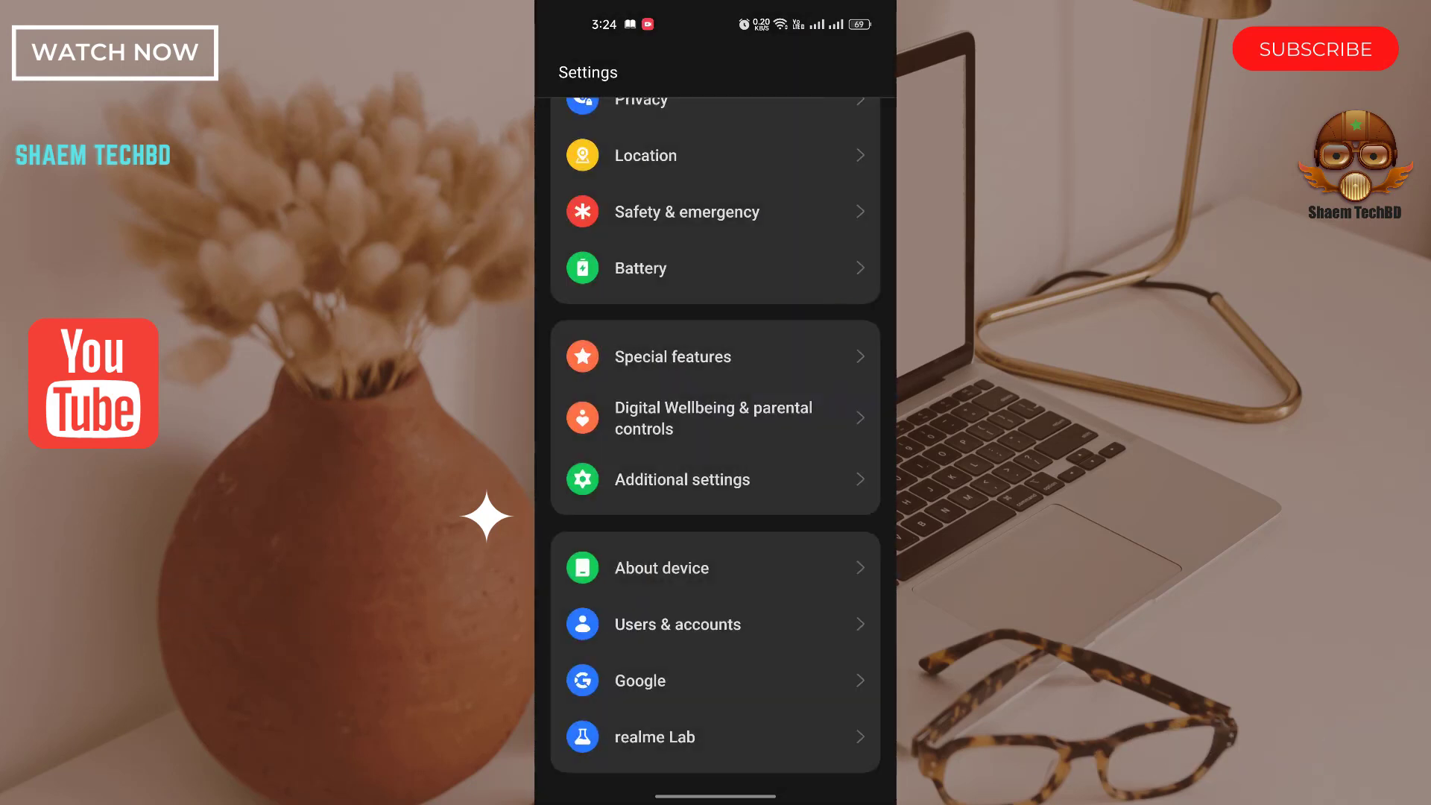
scroll(767, 415, up, 10)
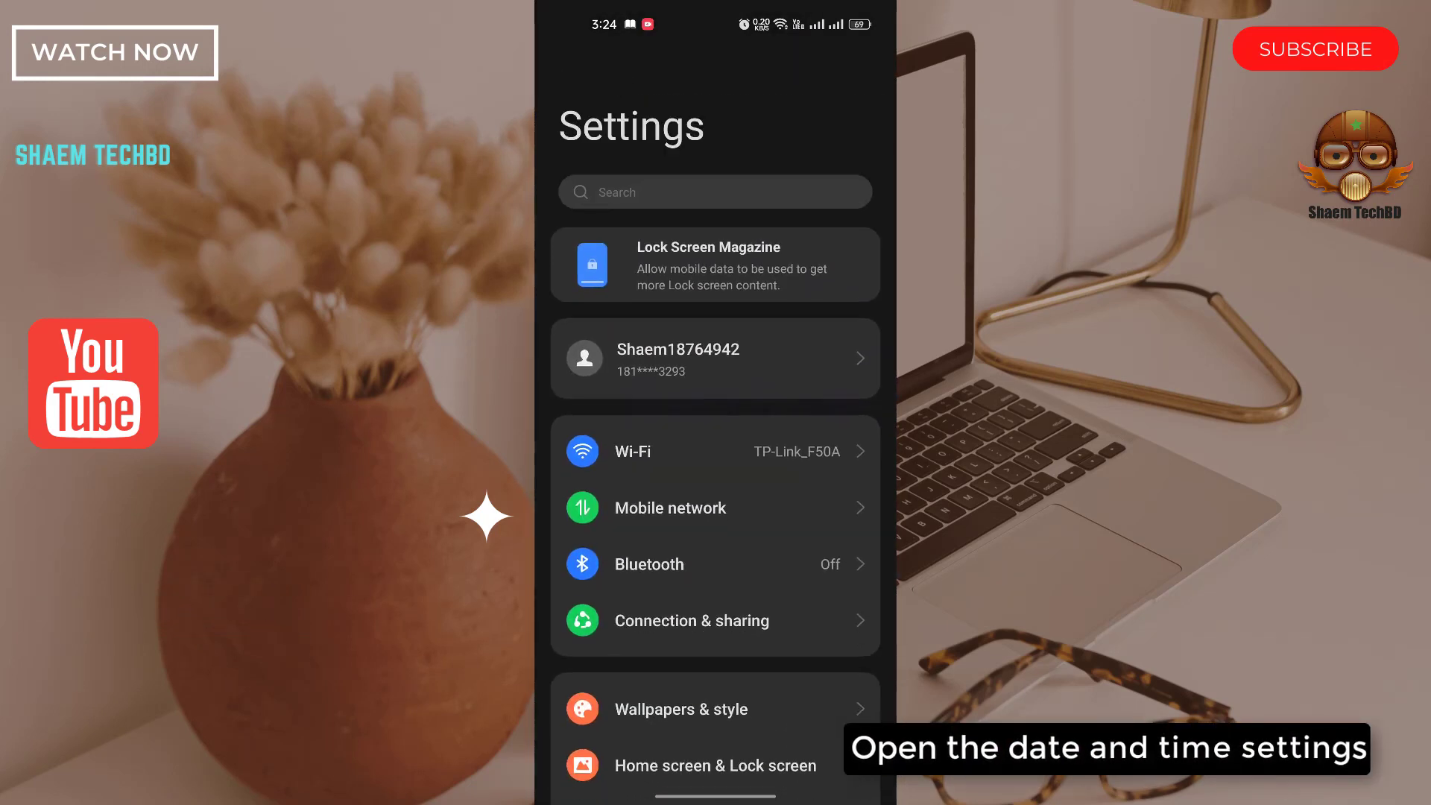
click(716, 190)
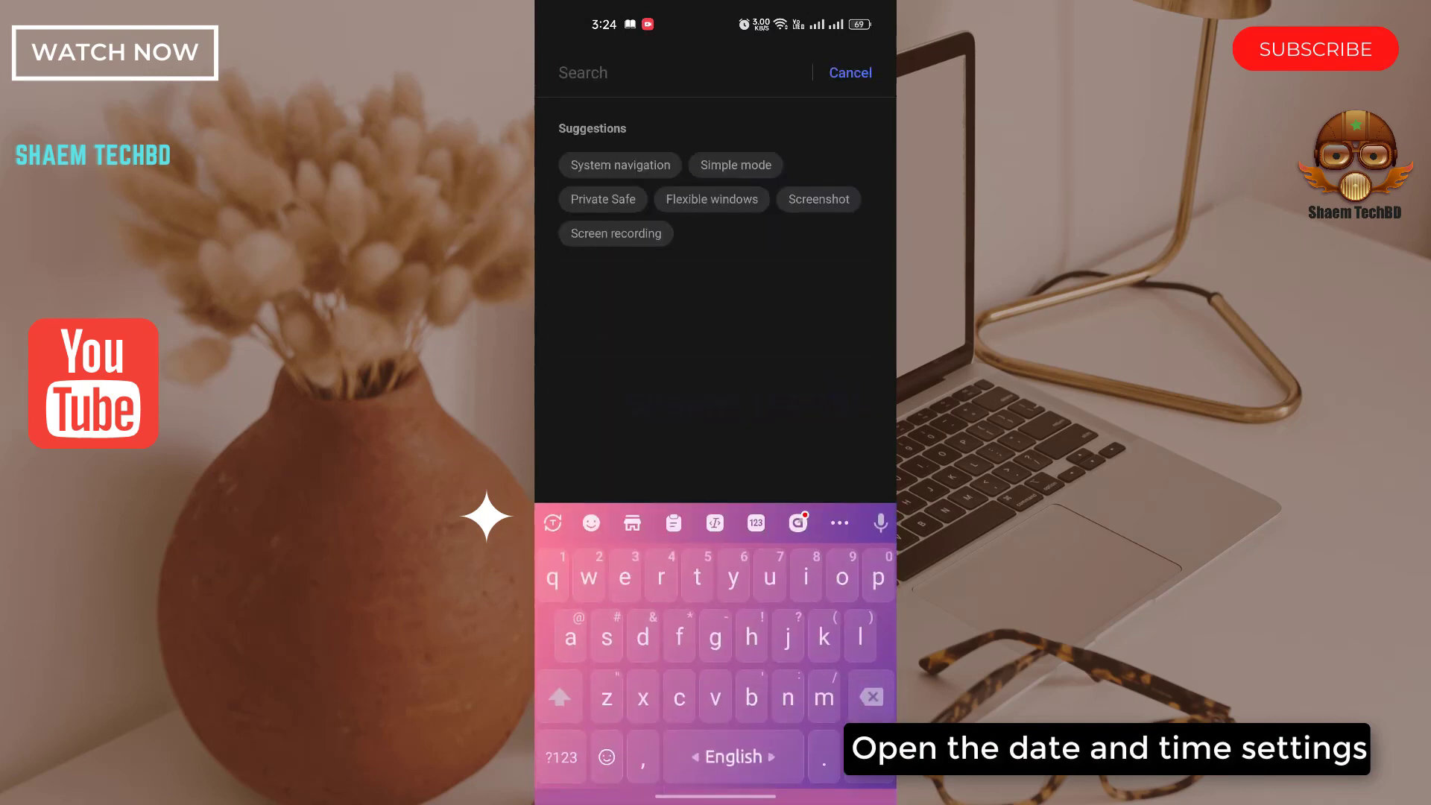
text(dat)
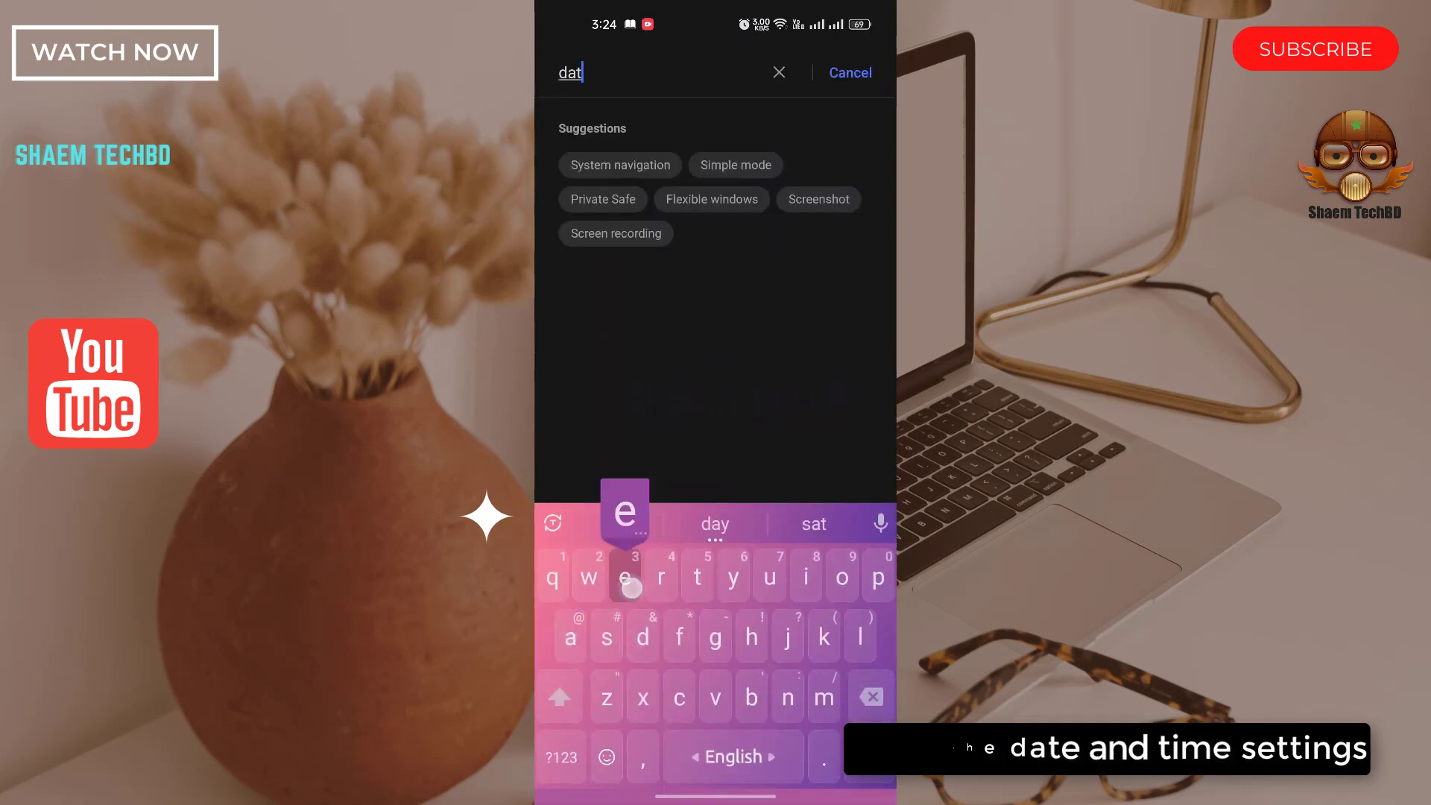
text(e)
click(765, 146)
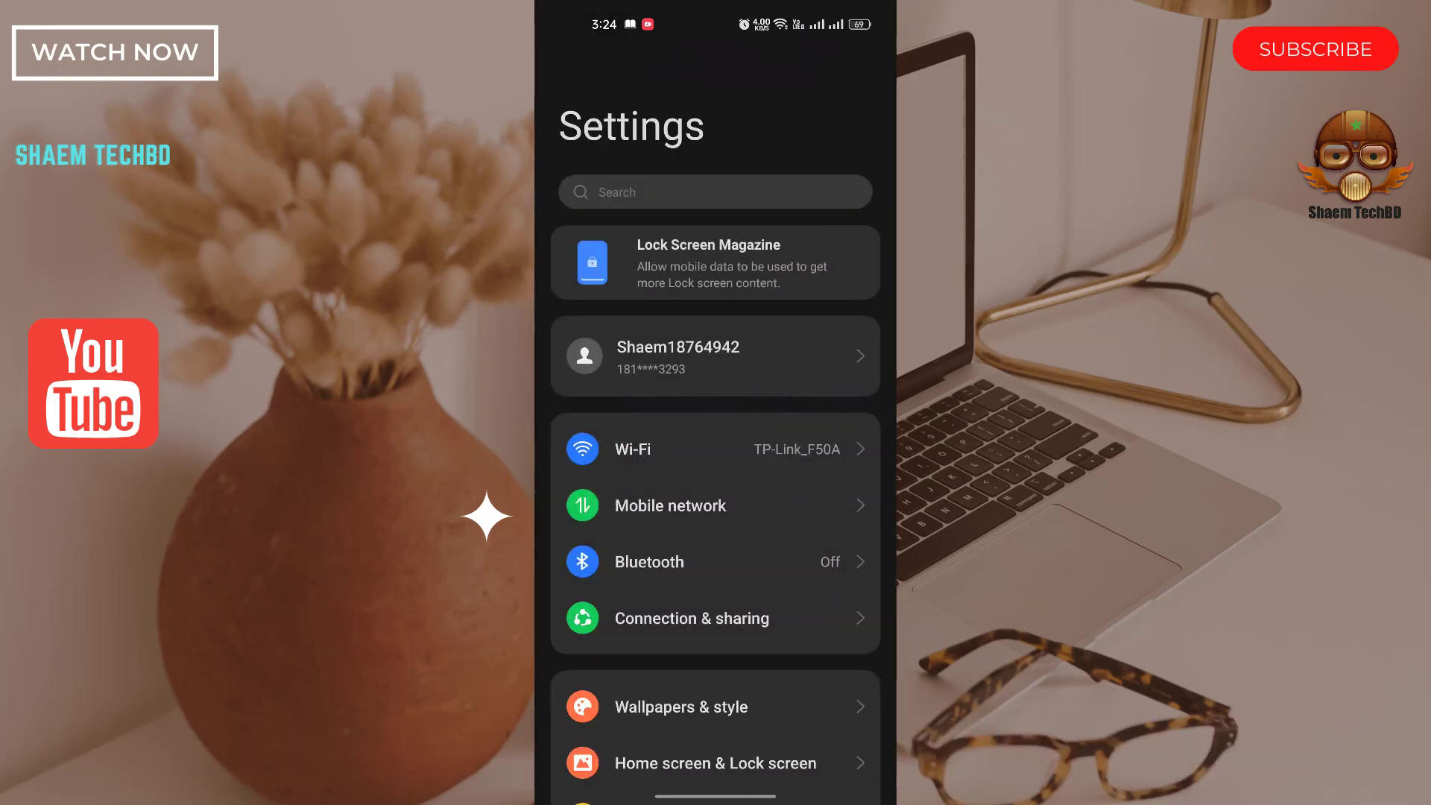
scroll(764, 582, down, 10)
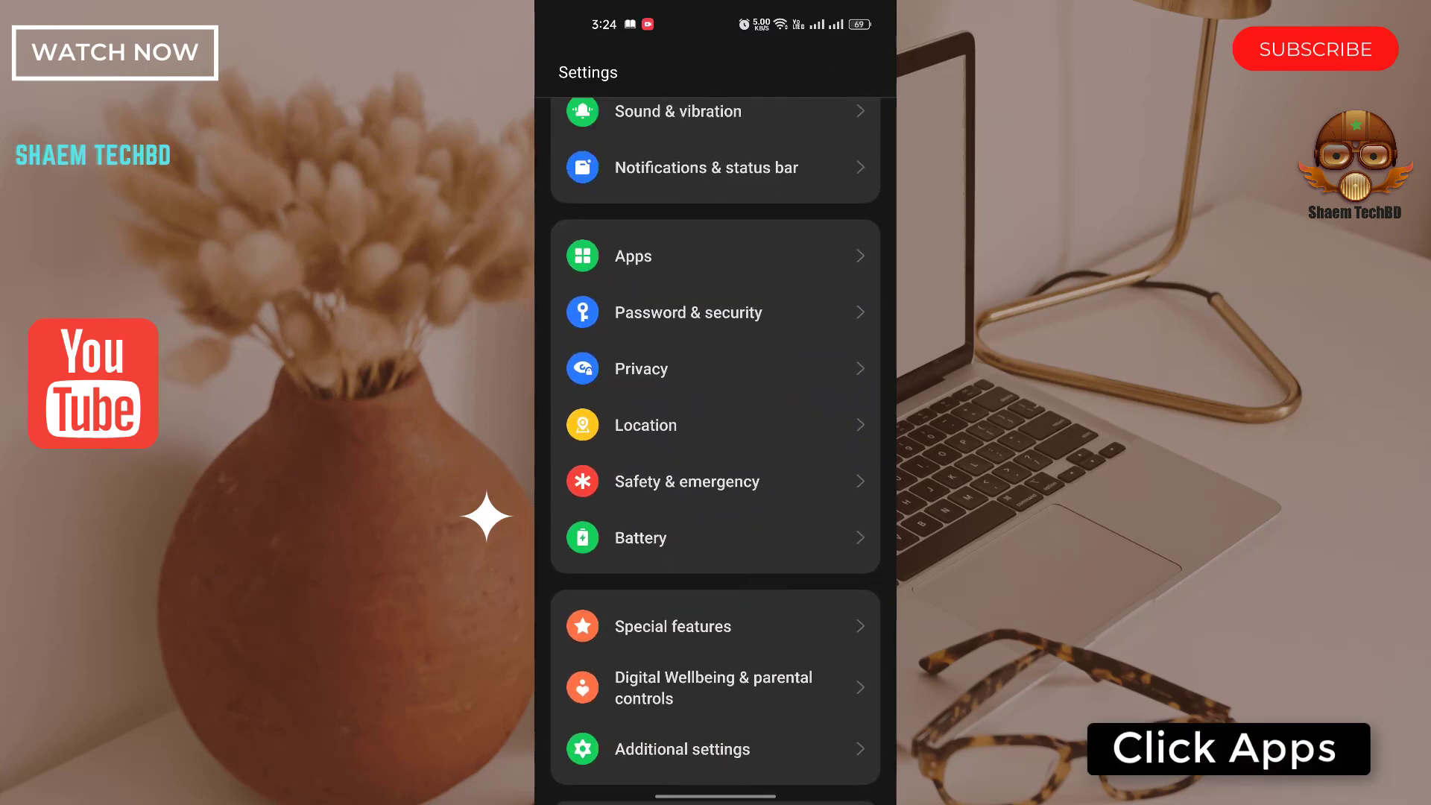
Open Bumble's App info page (version 5.330.0) through Apps and App management.
click(632, 256)
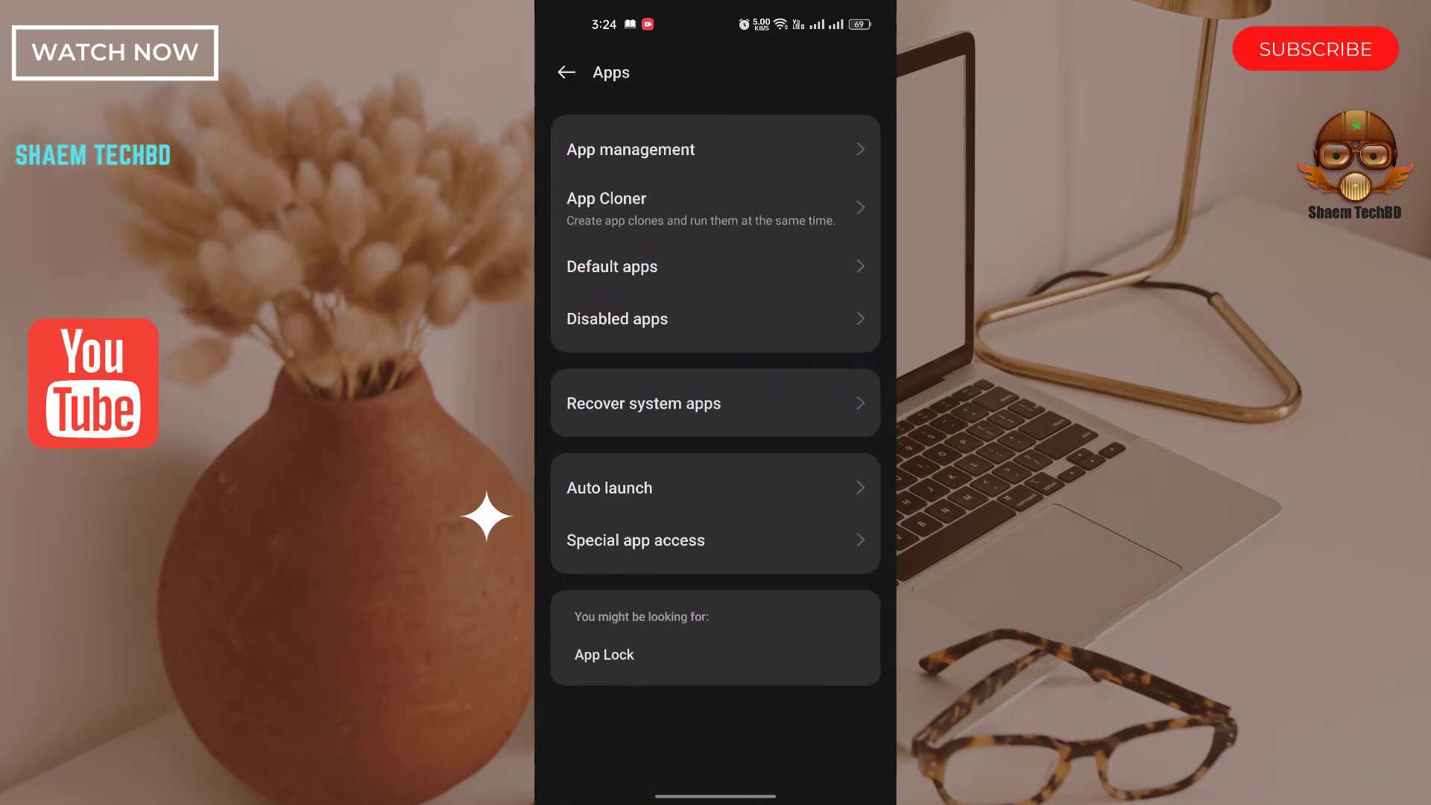
click(703, 150)
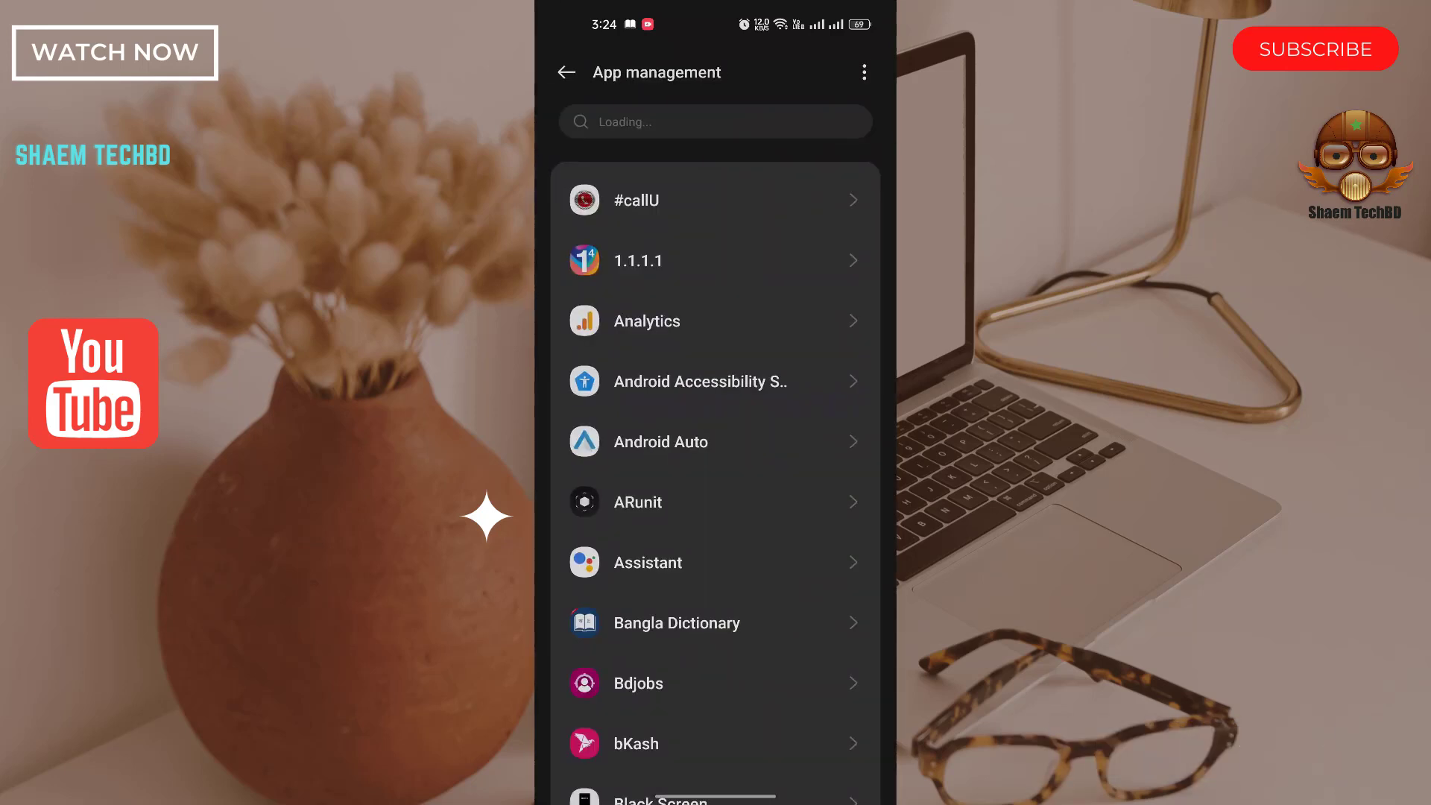
scroll(716, 448, down, 5)
scroll(789, 479, down, 2)
scroll(764, 476, down, 3)
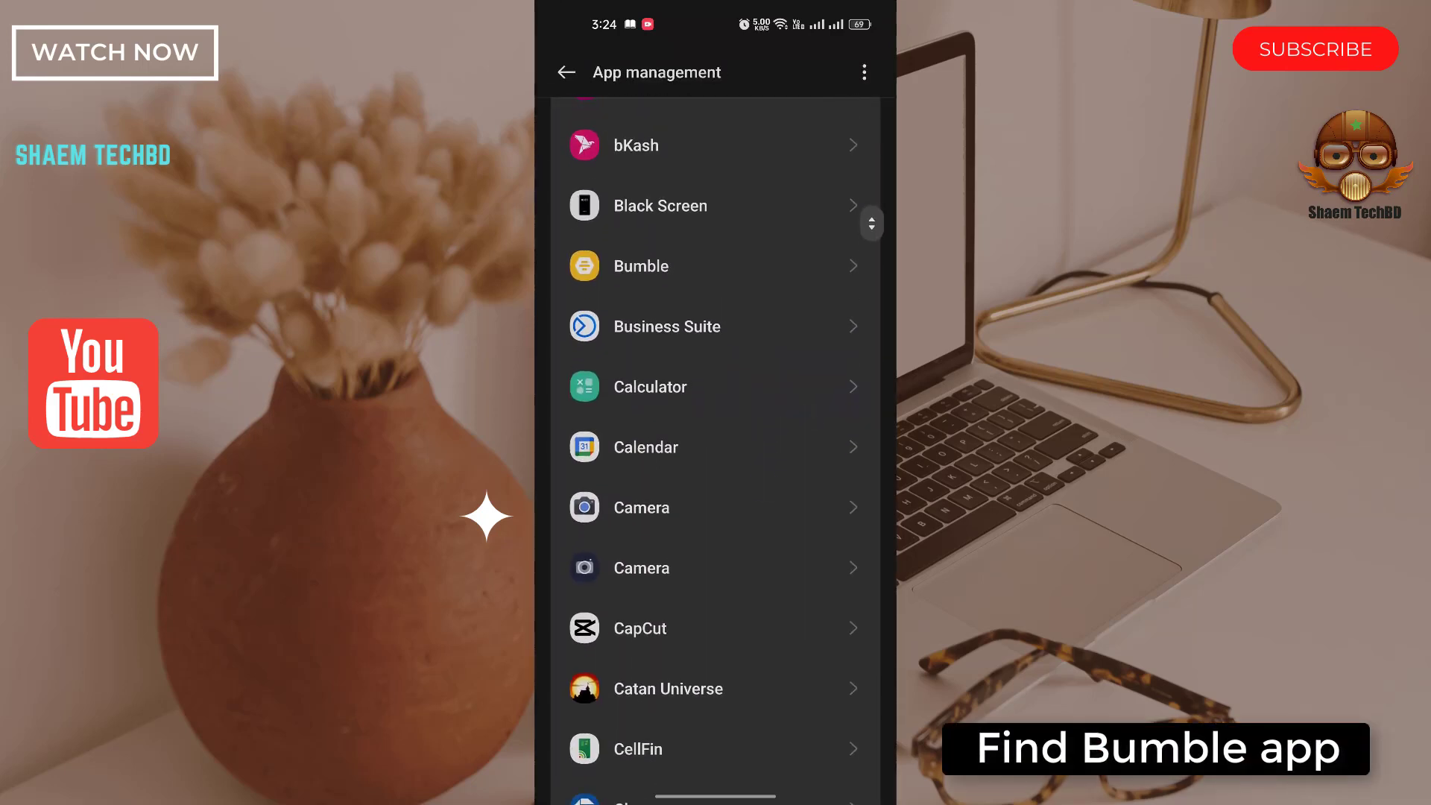
click(662, 260)
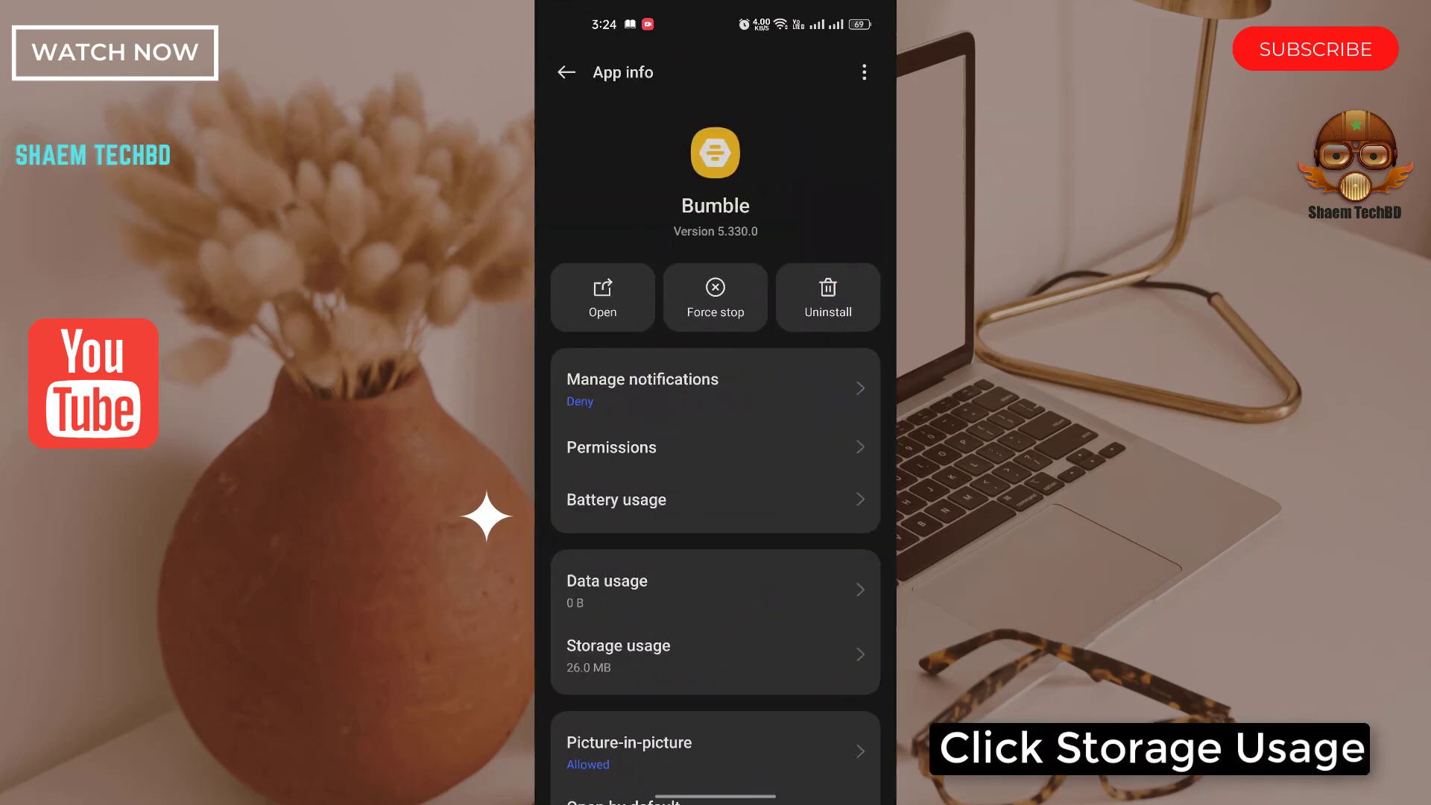
drag(772, 525, 813, 370)
Delete Bumble's app data under Storage usage, leaving Data 0 B and Total 19.9 MB.
click(700, 483)
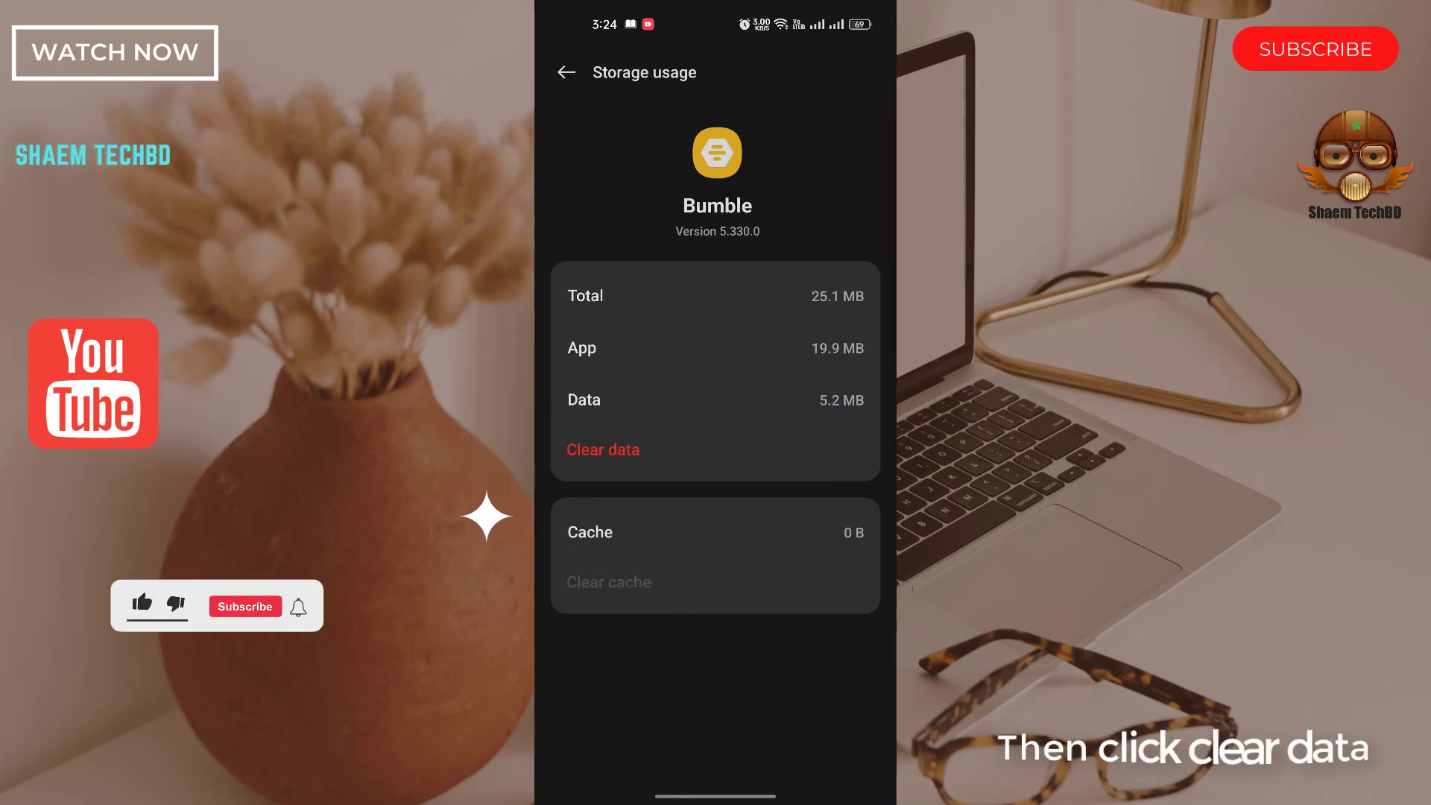
click(605, 450)
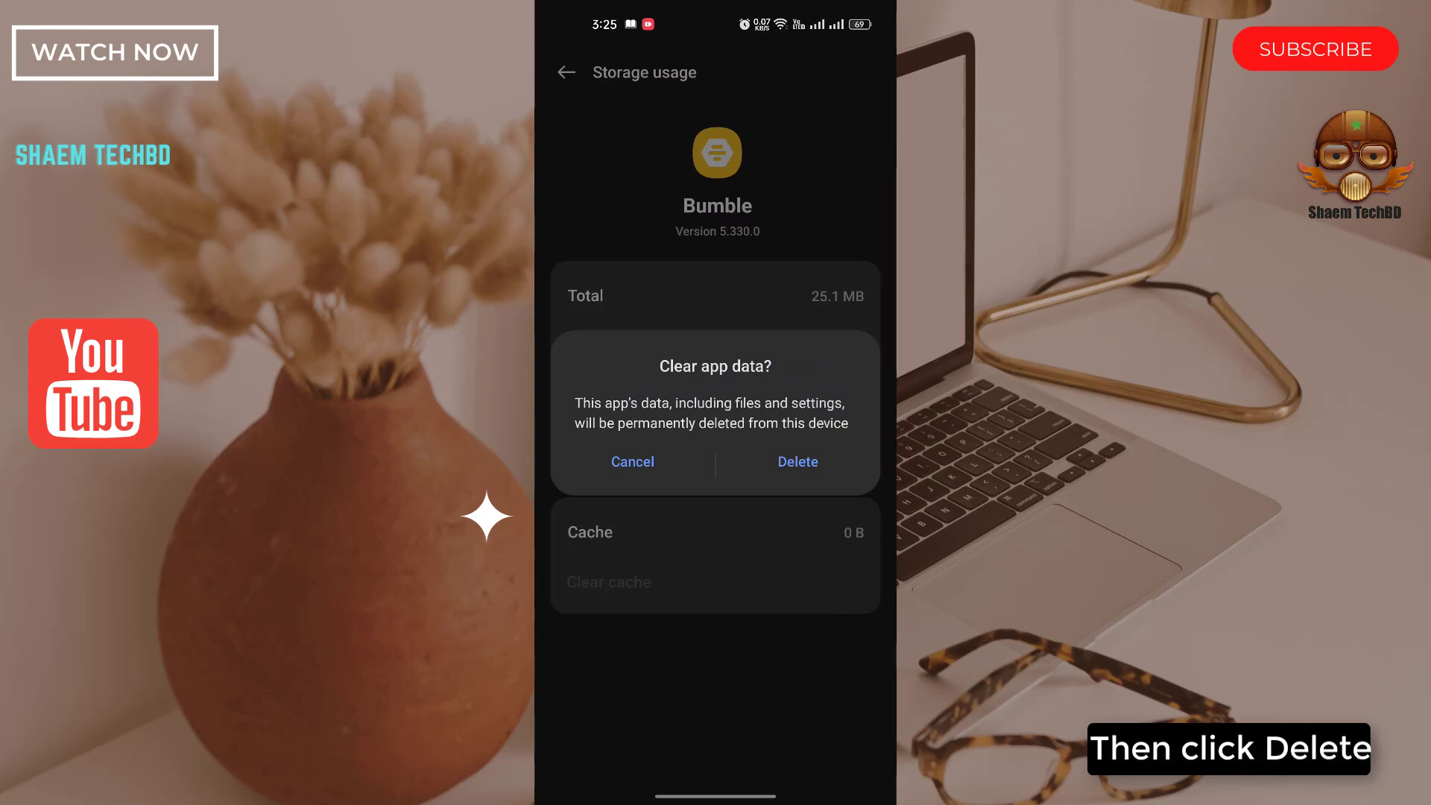
click(798, 462)
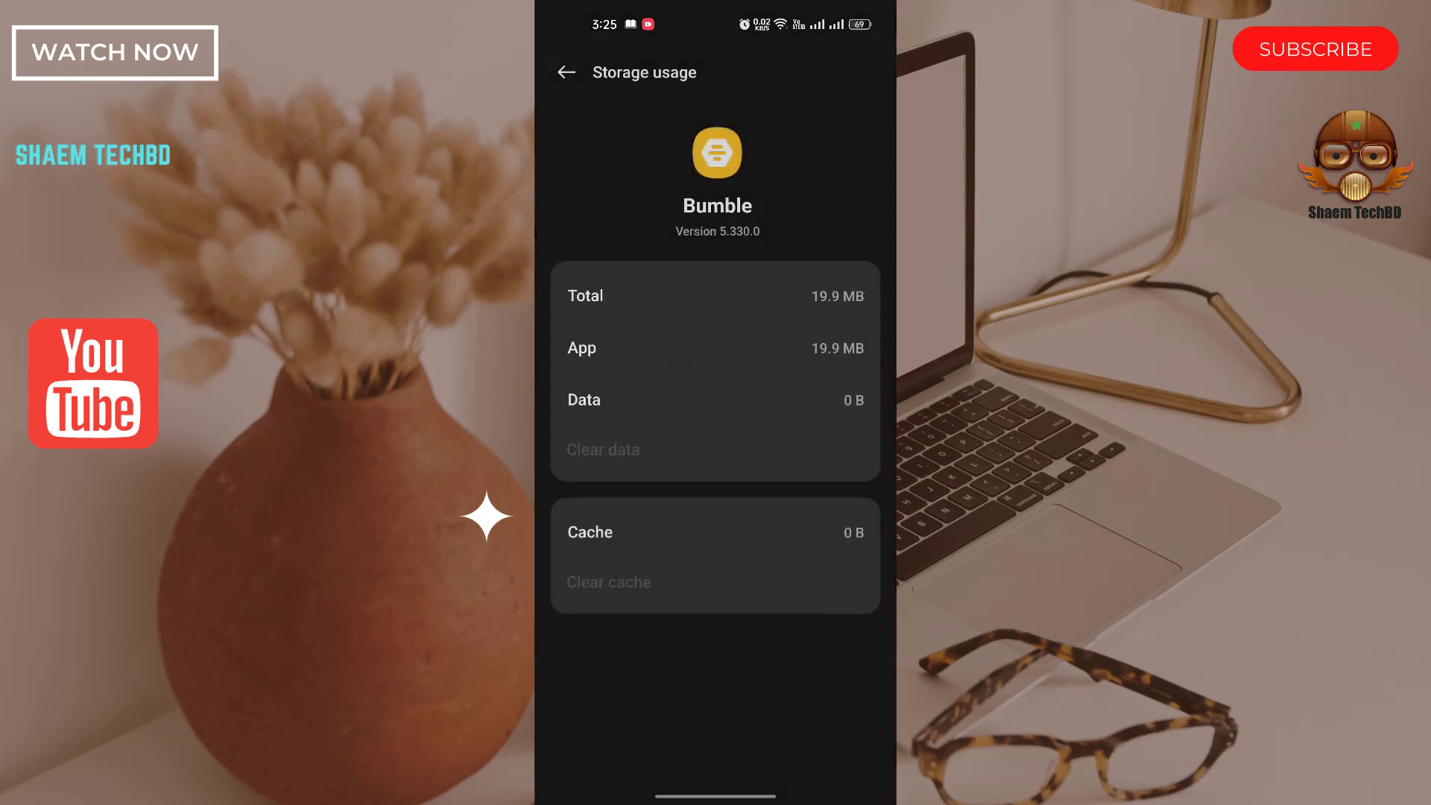
drag(716, 796, 716, 448)
Close Settings from recent apps and launch Google Play Store.
drag(717, 796, 717, 559)
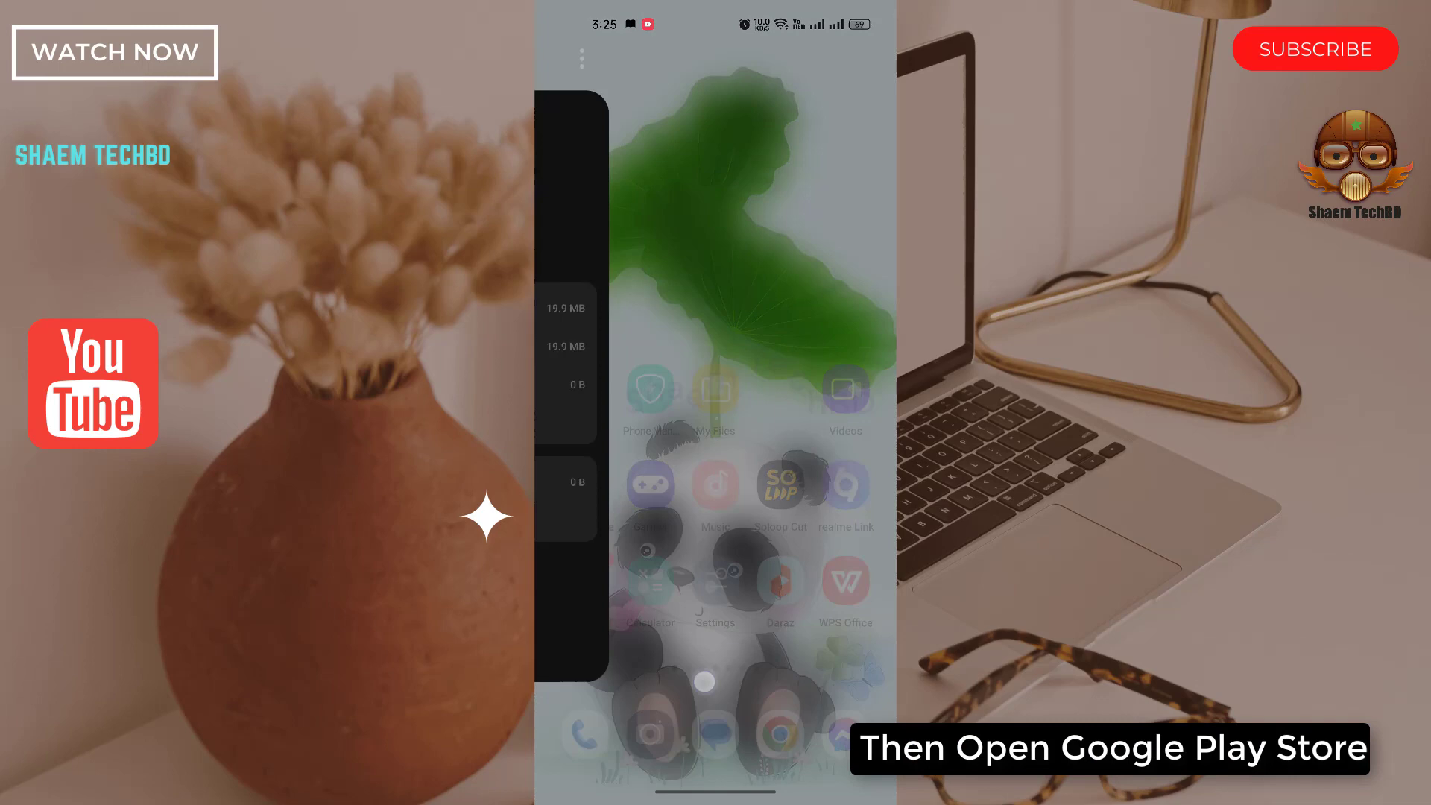
click(716, 741)
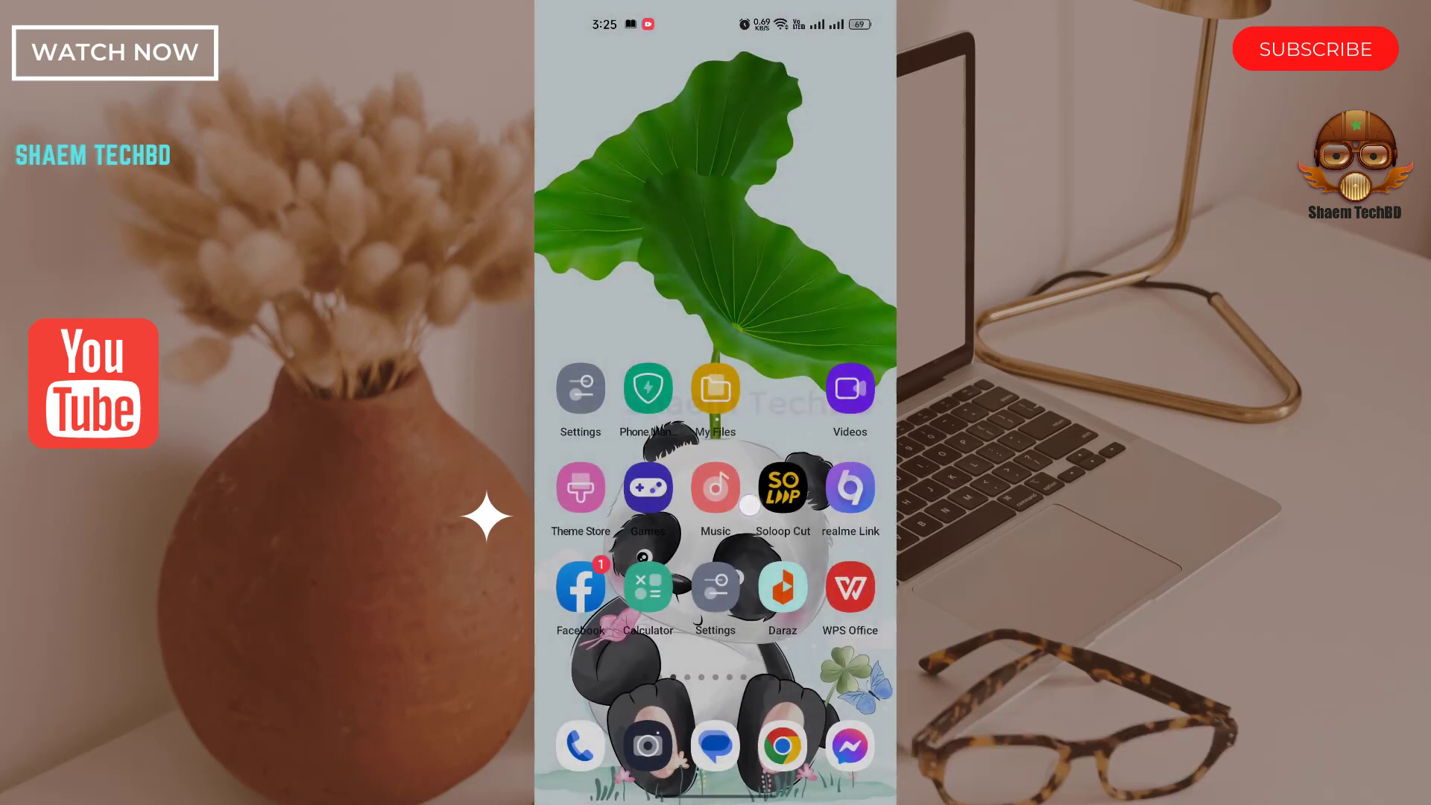
drag(750, 505, 749, 279)
click(707, 367)
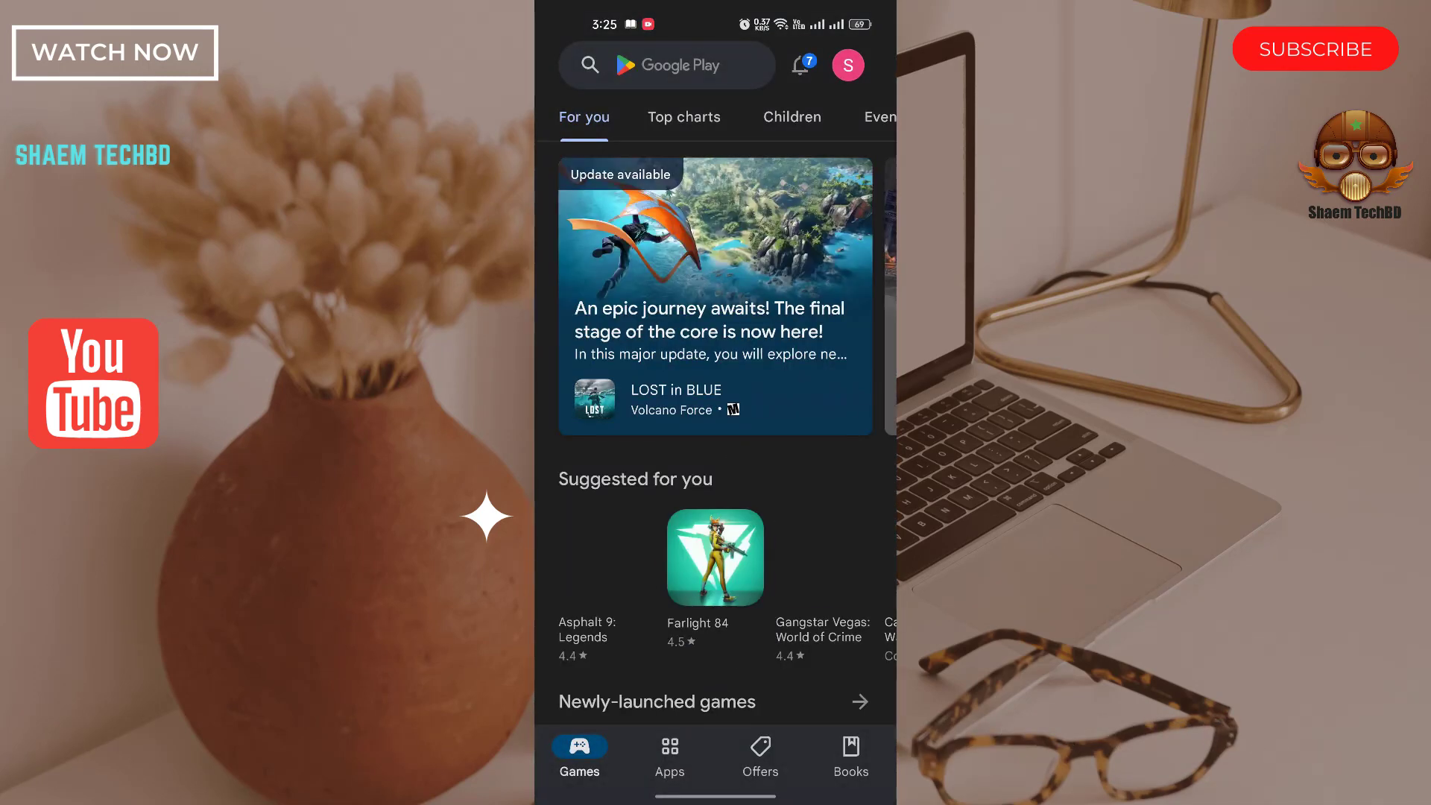
Rerun the recent 'bumble' search and open the Bumble dating app's details page.
click(668, 65)
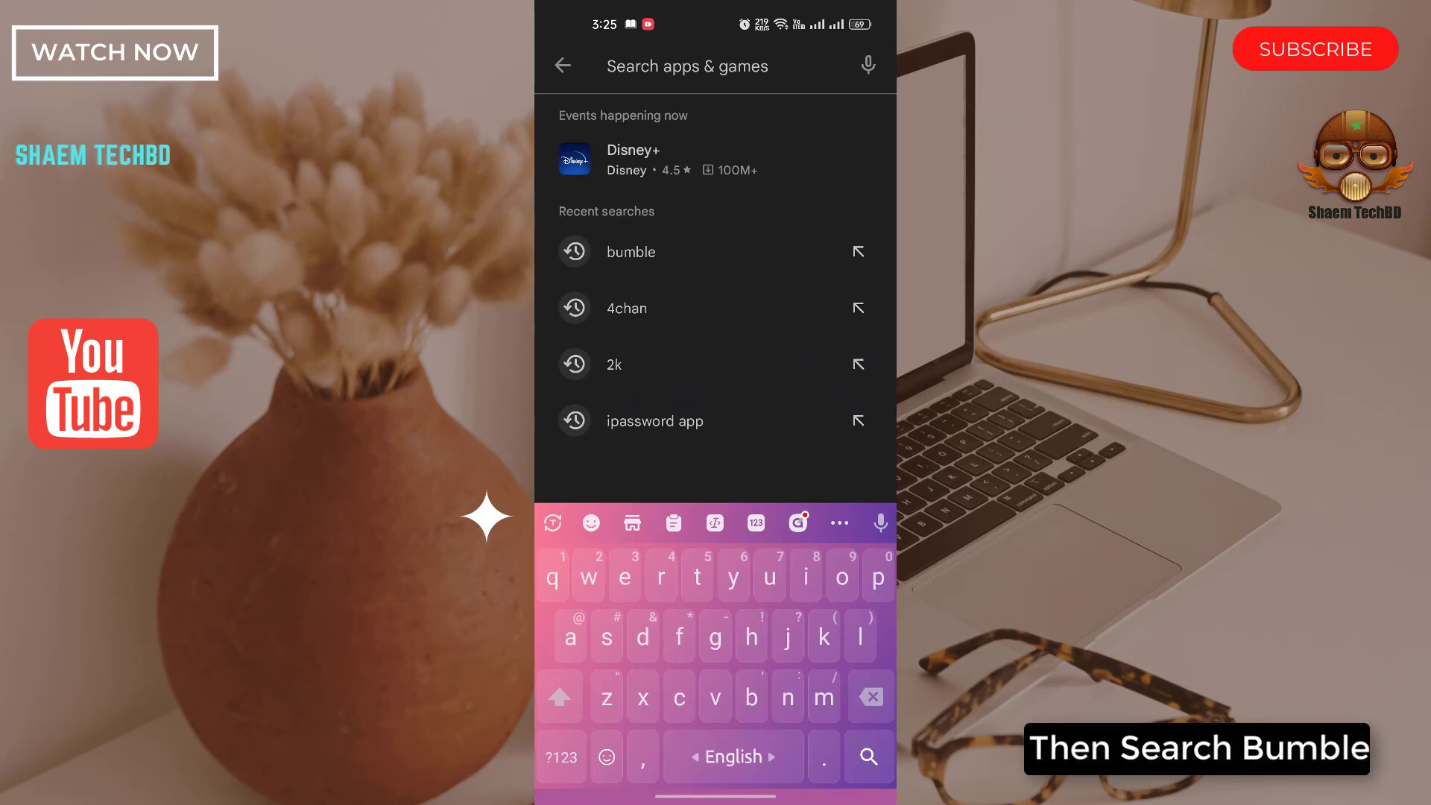
click(630, 252)
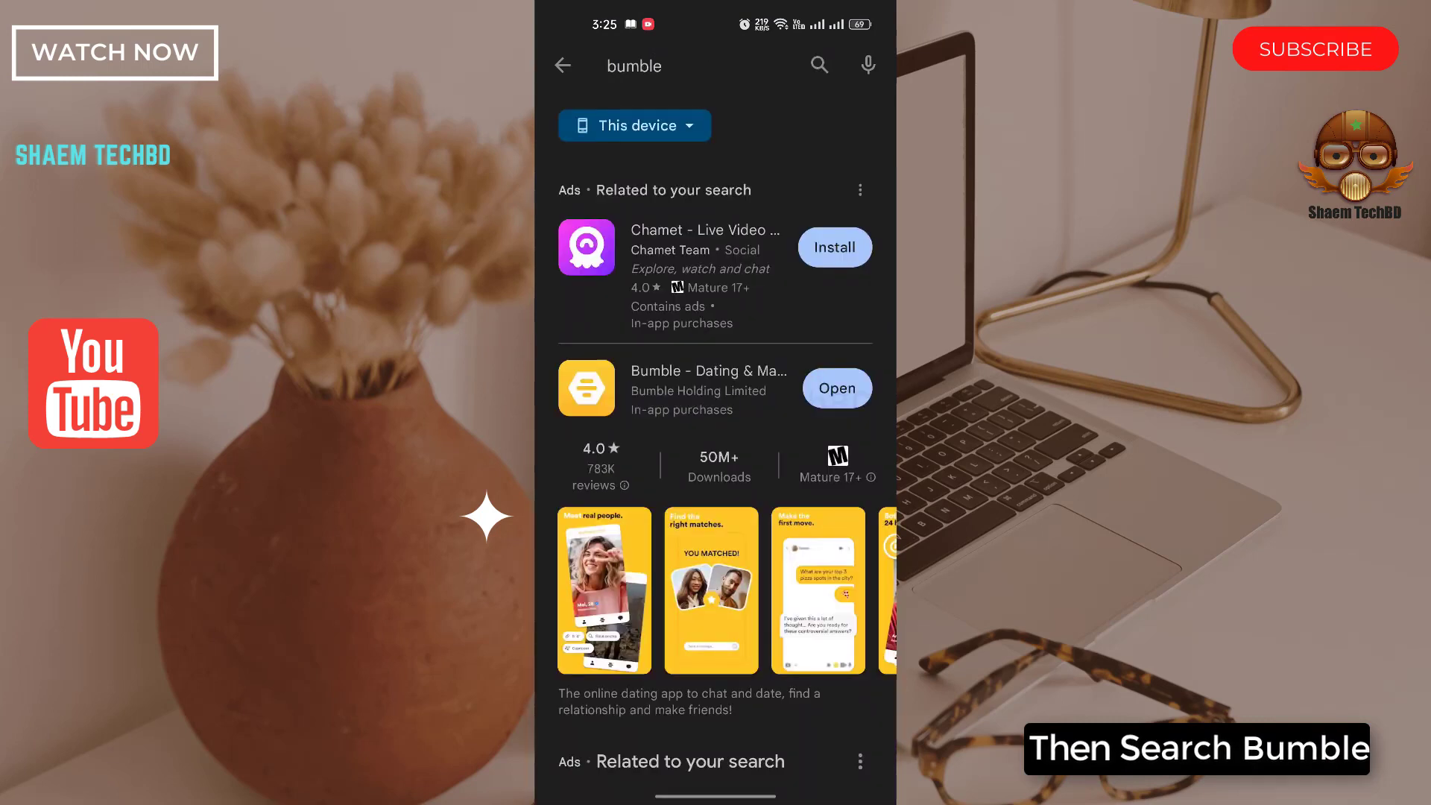
click(708, 386)
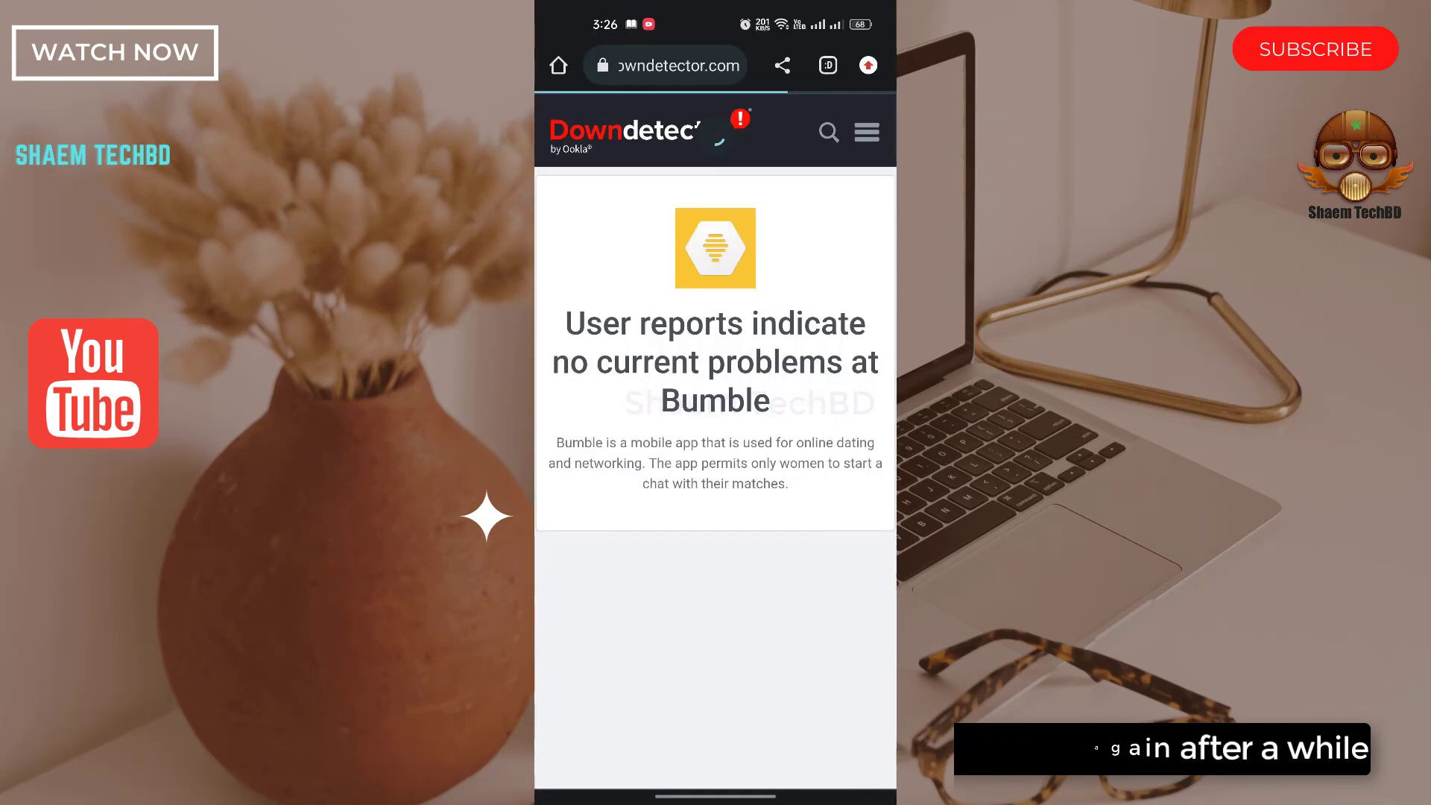
scroll(717, 448, down, 2)
scroll(715, 447, down, 3)
scroll(716, 447, down, 5)
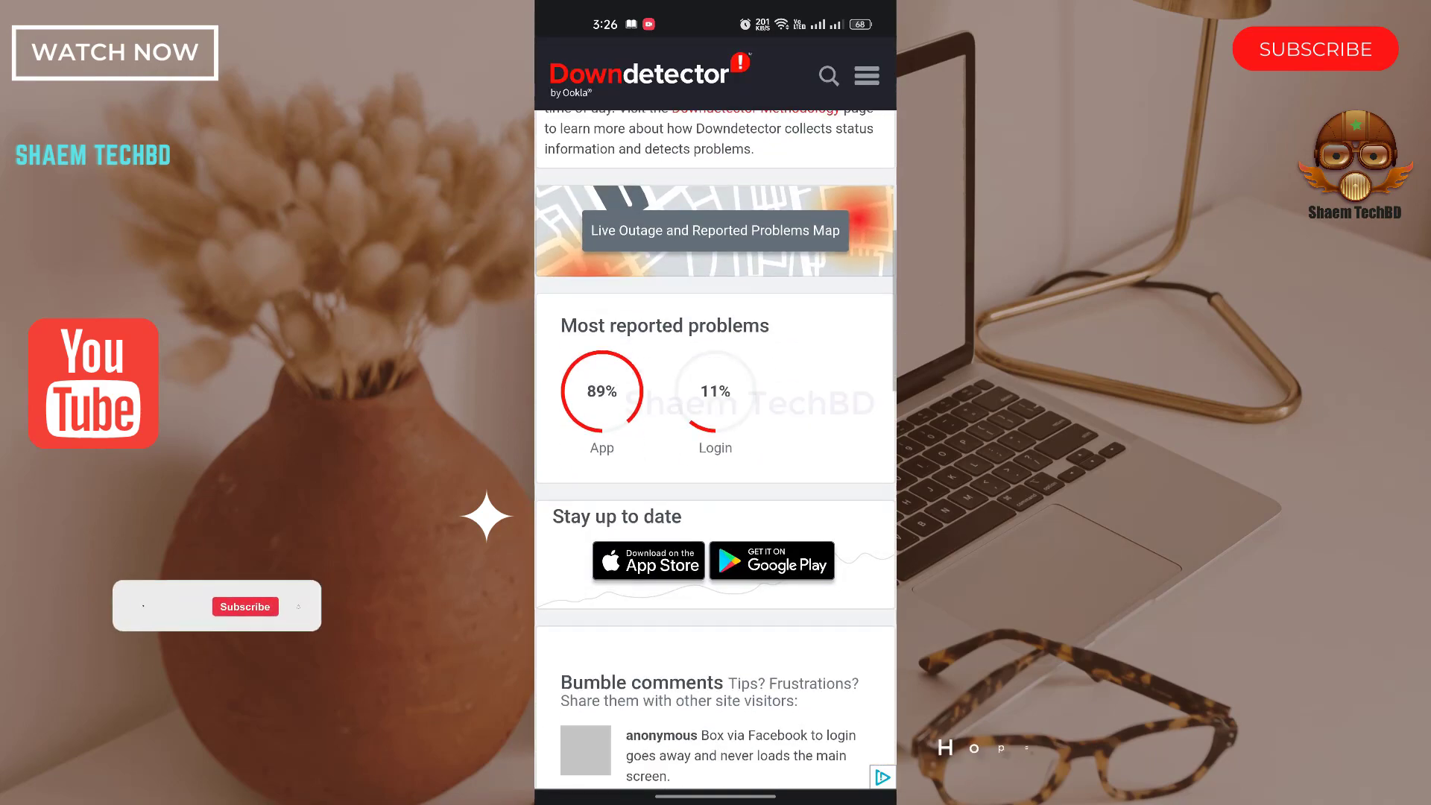
scroll(715, 447, down, 4)
scroll(716, 447, down, 5)
scroll(716, 448, up, 3)
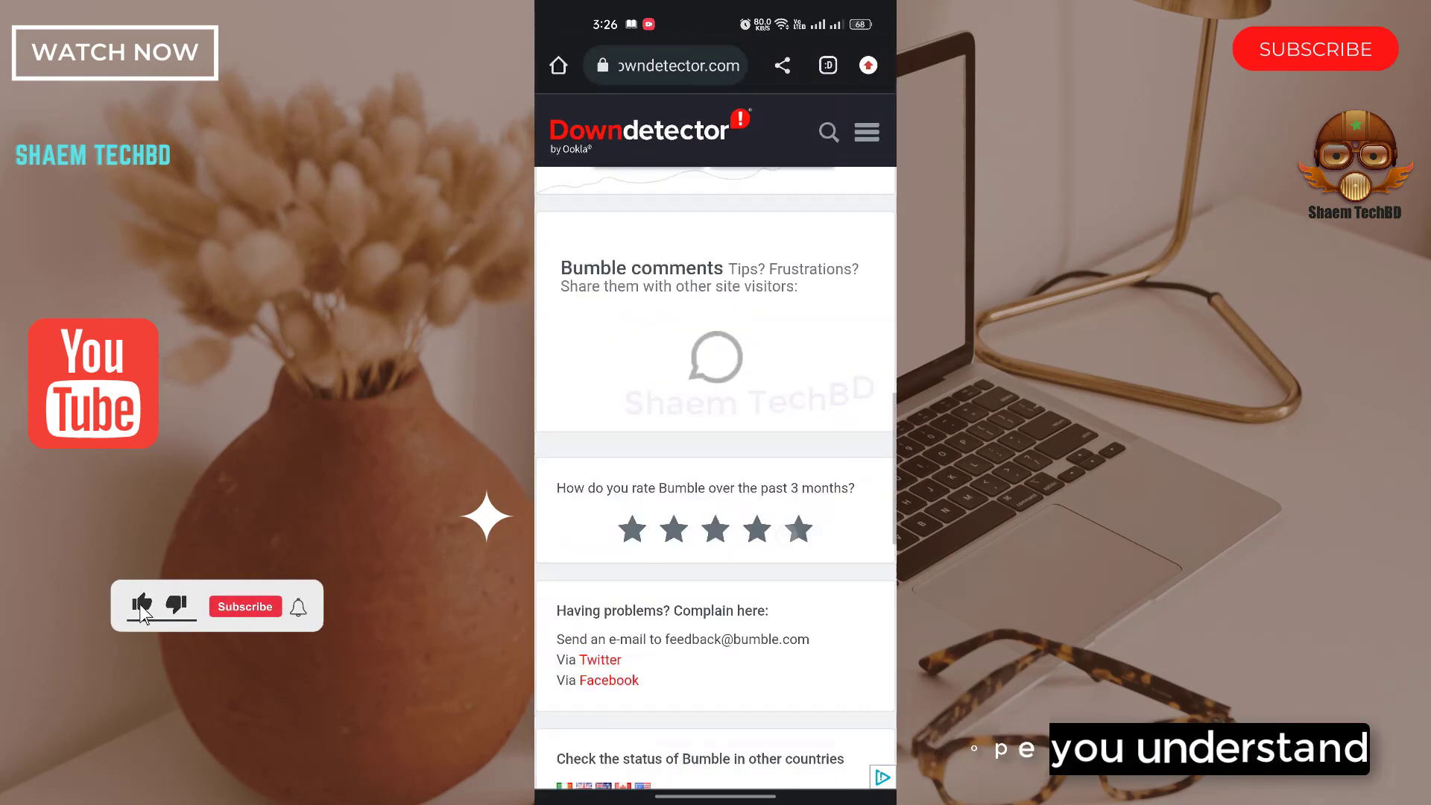
scroll(717, 448, up, 1)
scroll(716, 447, up, 4)
scroll(716, 447, up, 4)
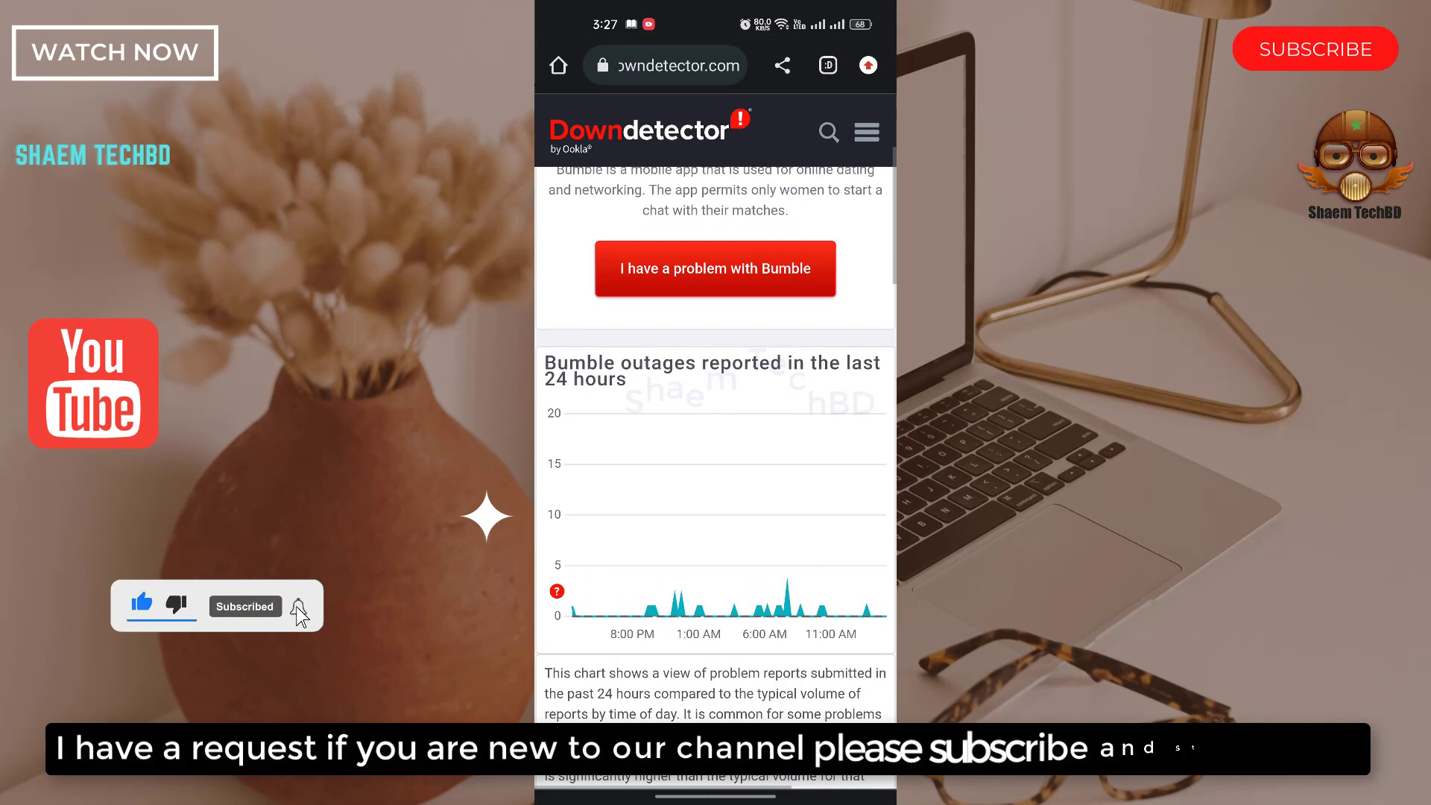
scroll(716, 448, up, 2)
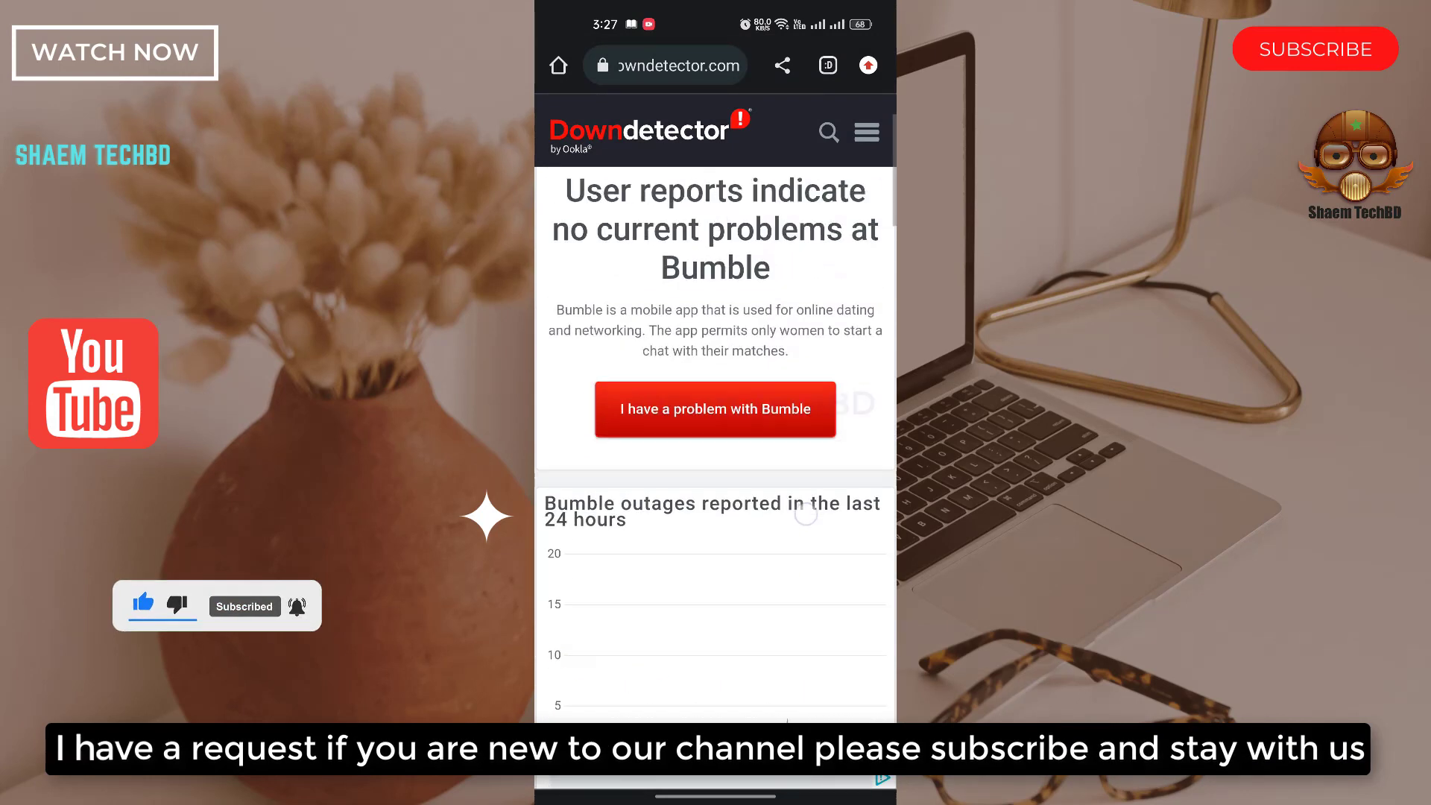
scroll(716, 447, up, 2)
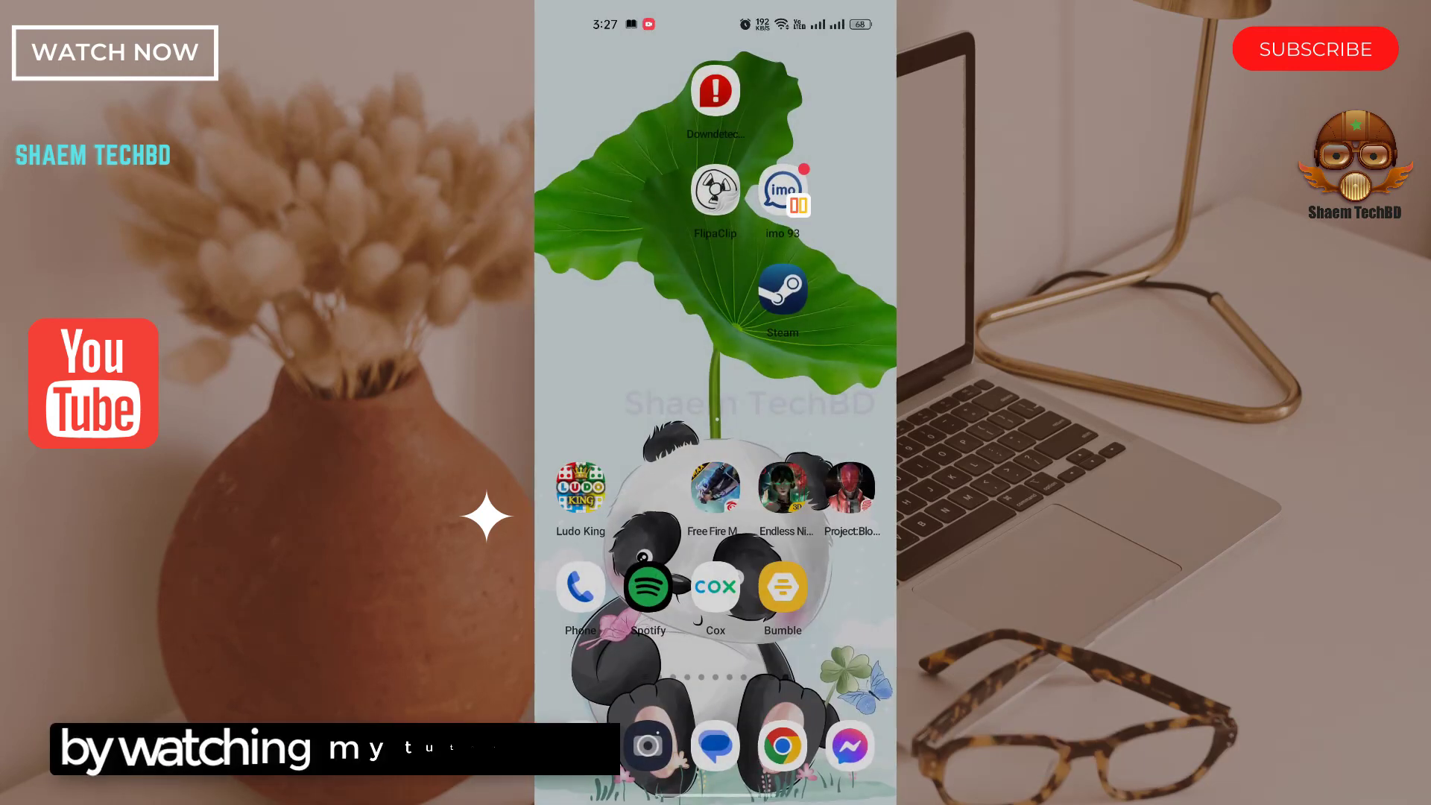